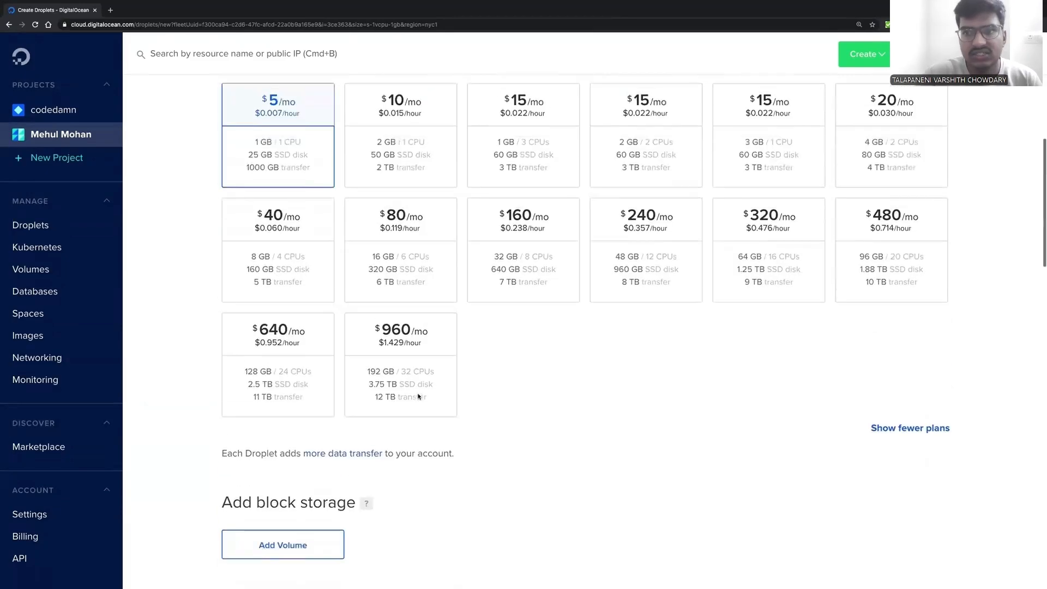
Review the Droplet plans and try San Francisco, Amsterdam and Bangalore as the datacenter region, returning to New York
scroll(354, 371, down, 5)
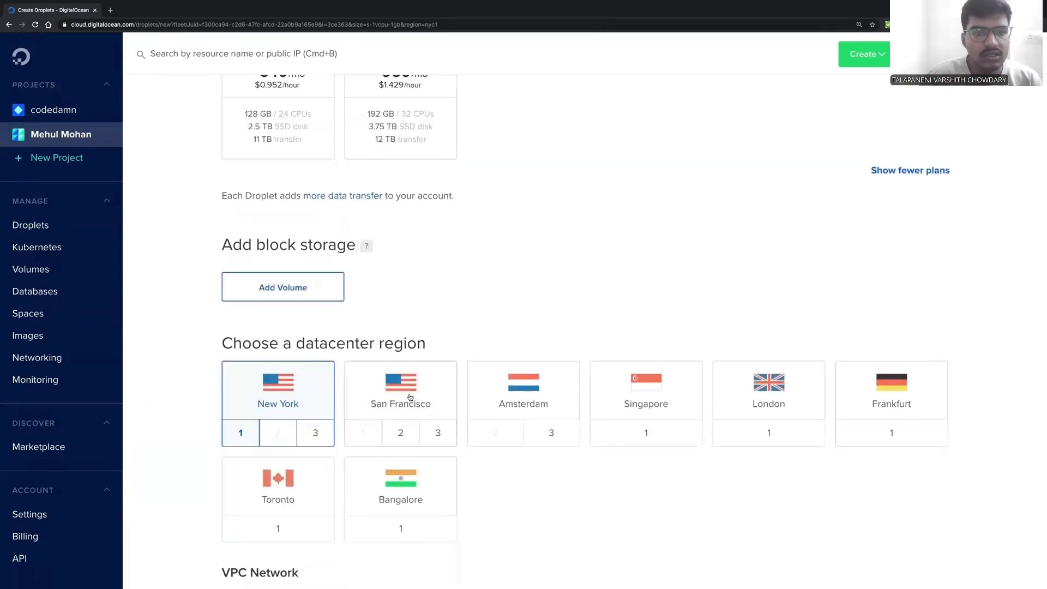
scroll(359, 378, up, 7)
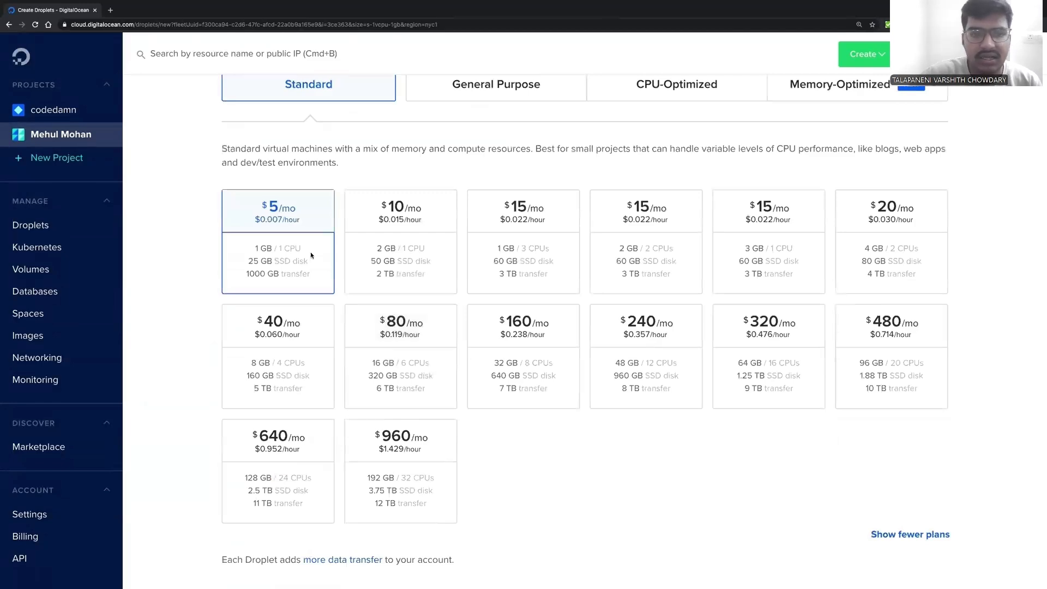
scroll(311, 255, down, 8)
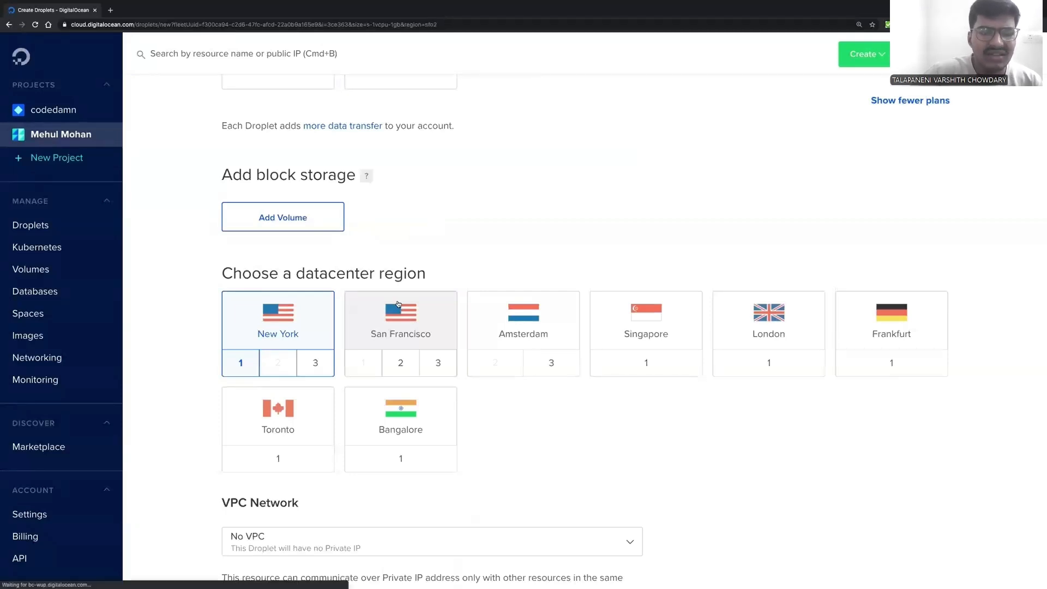
click(398, 304)
click(296, 303)
click(561, 334)
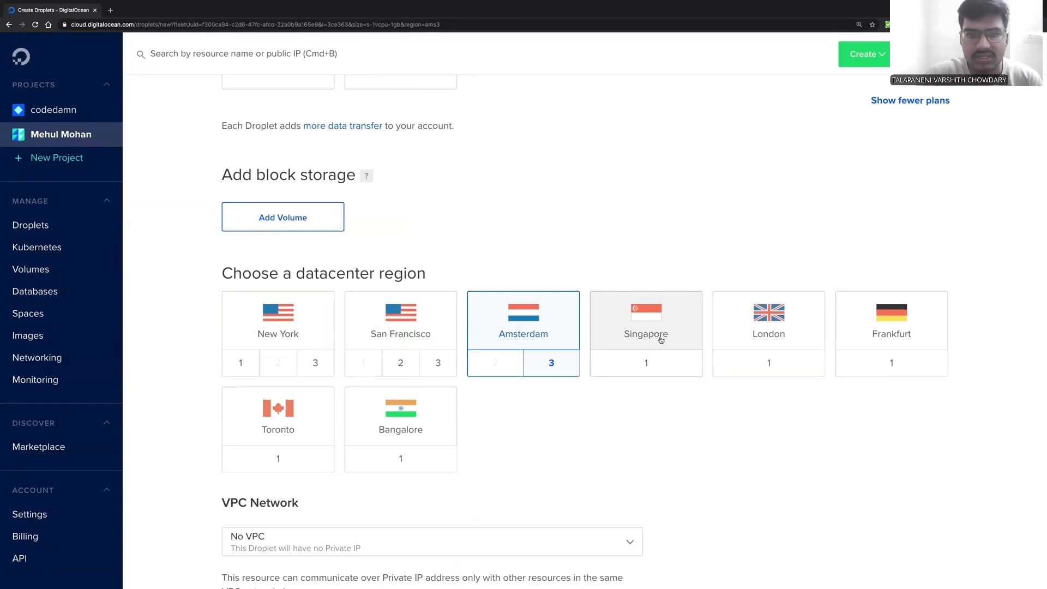
click(429, 427)
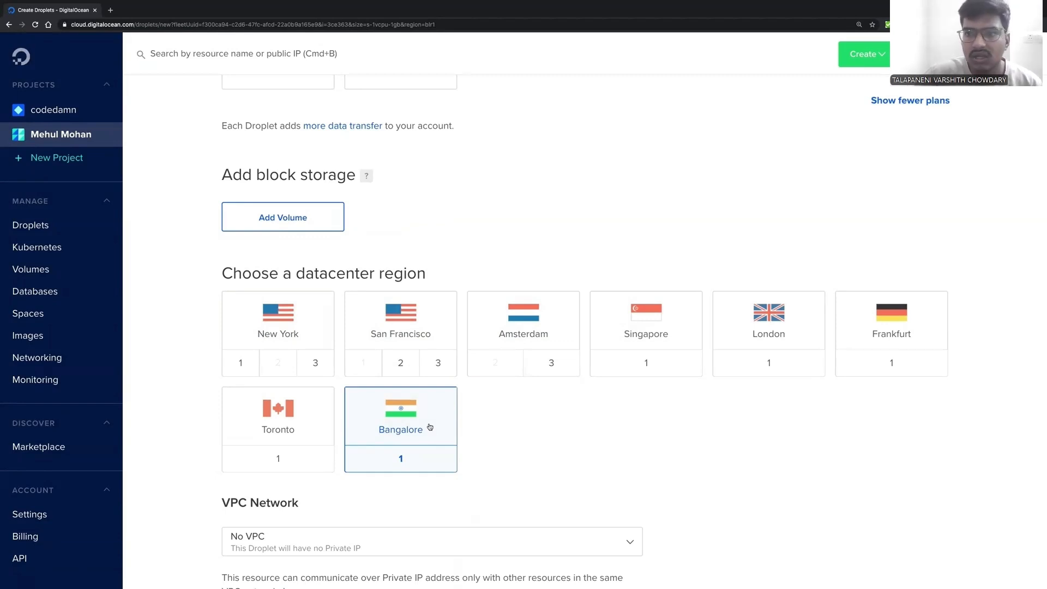
click(306, 319)
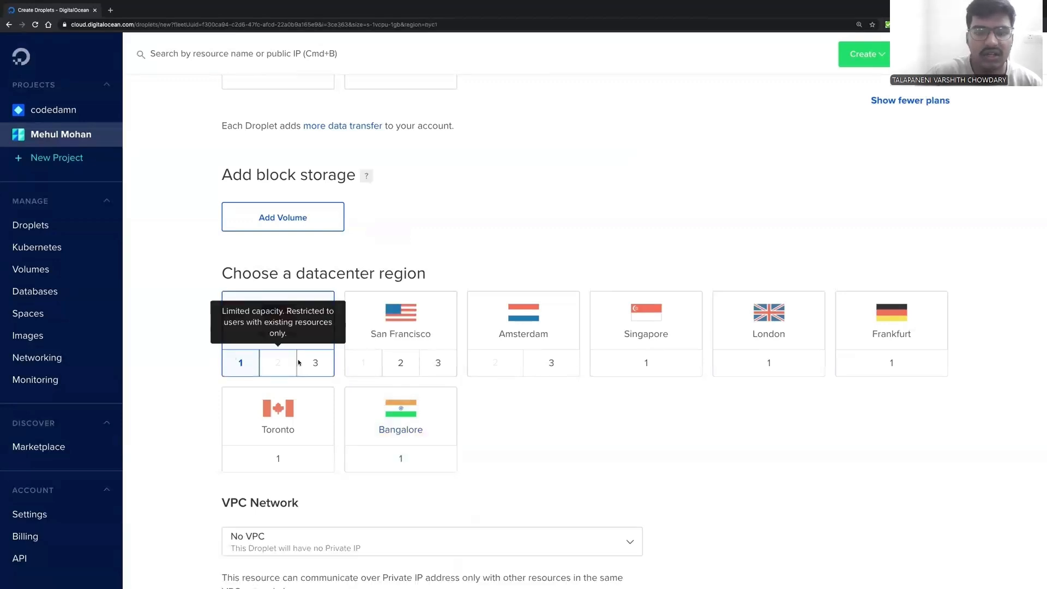
Switch the New York region back and forth between datacenters 1 and 3, ending on datacenter 3
click(315, 363)
click(242, 364)
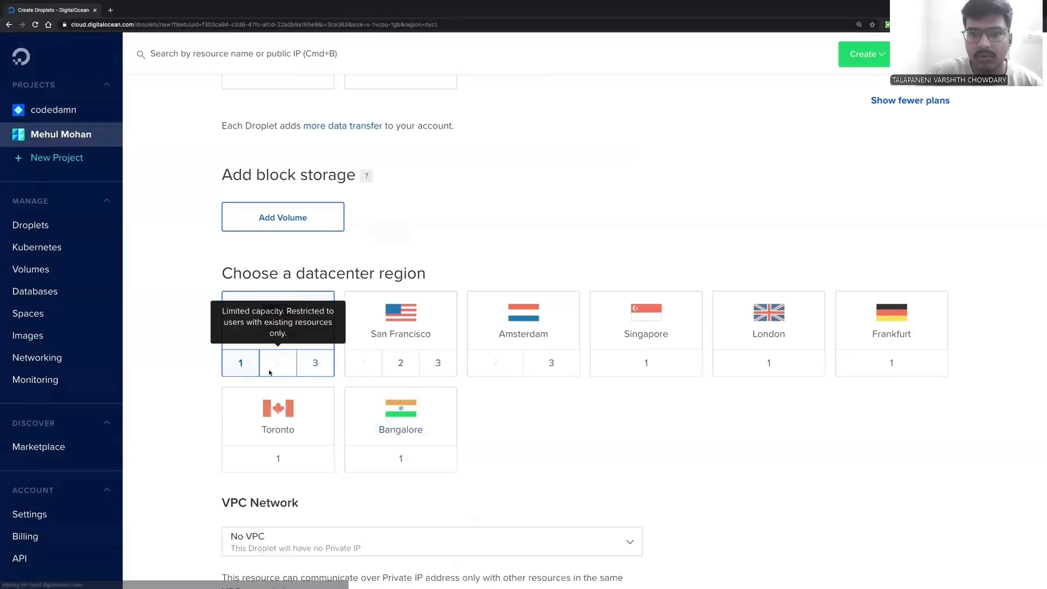
mouse_move(274, 368)
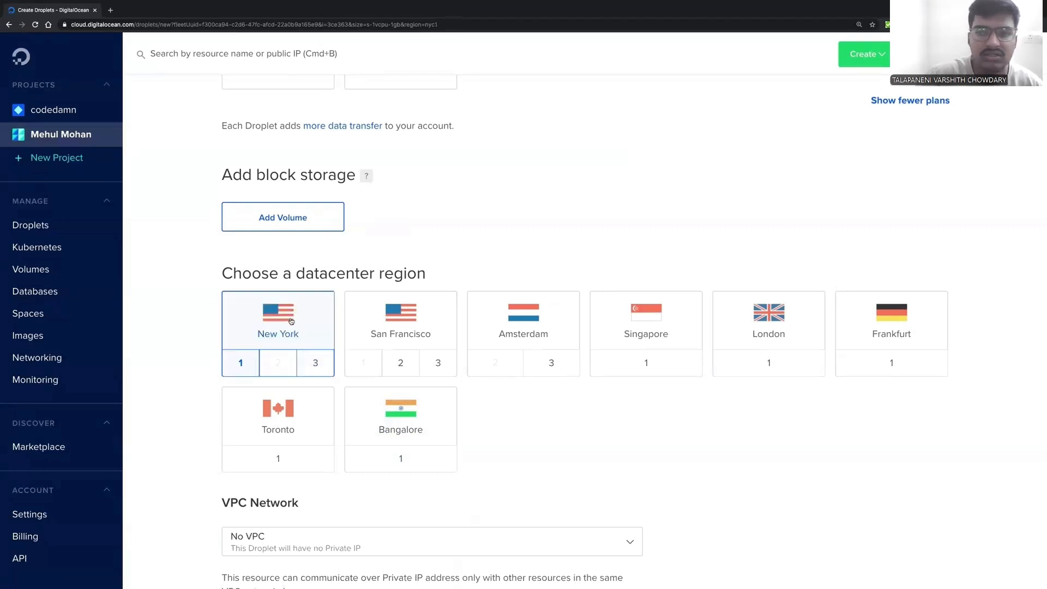
click(305, 366)
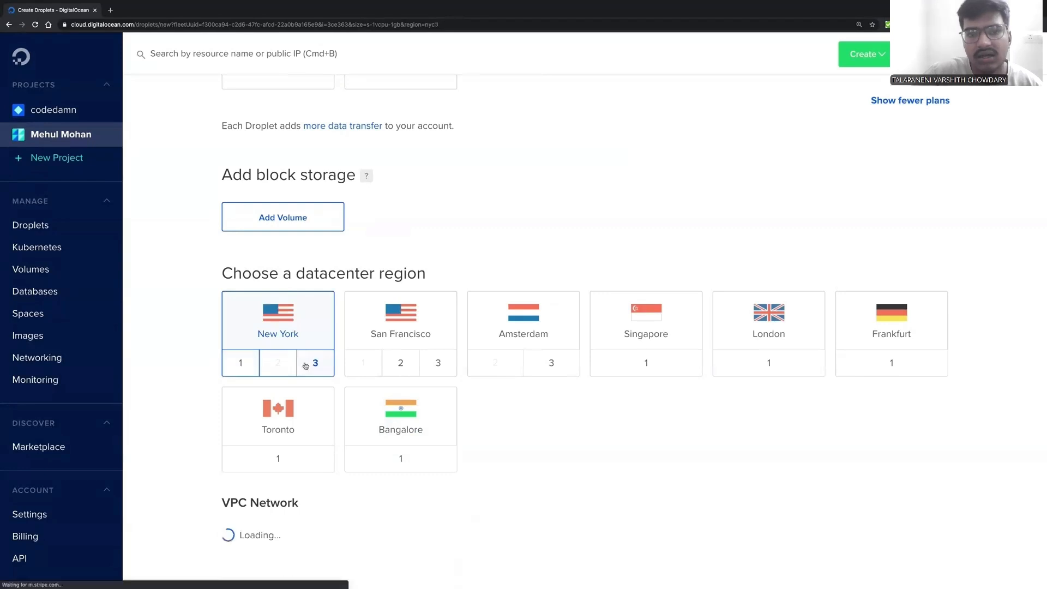
click(244, 366)
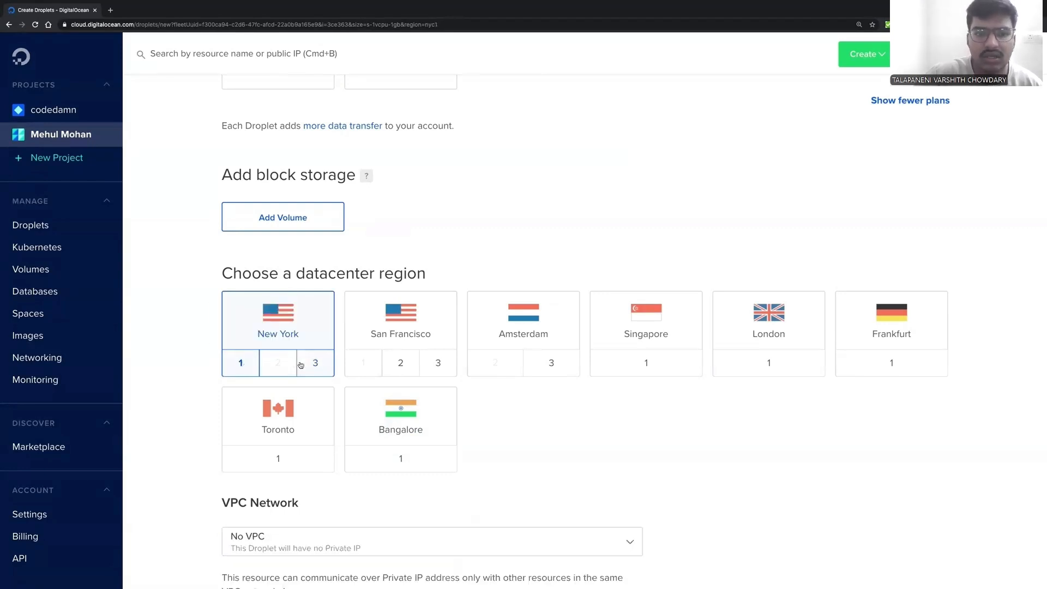
click(327, 366)
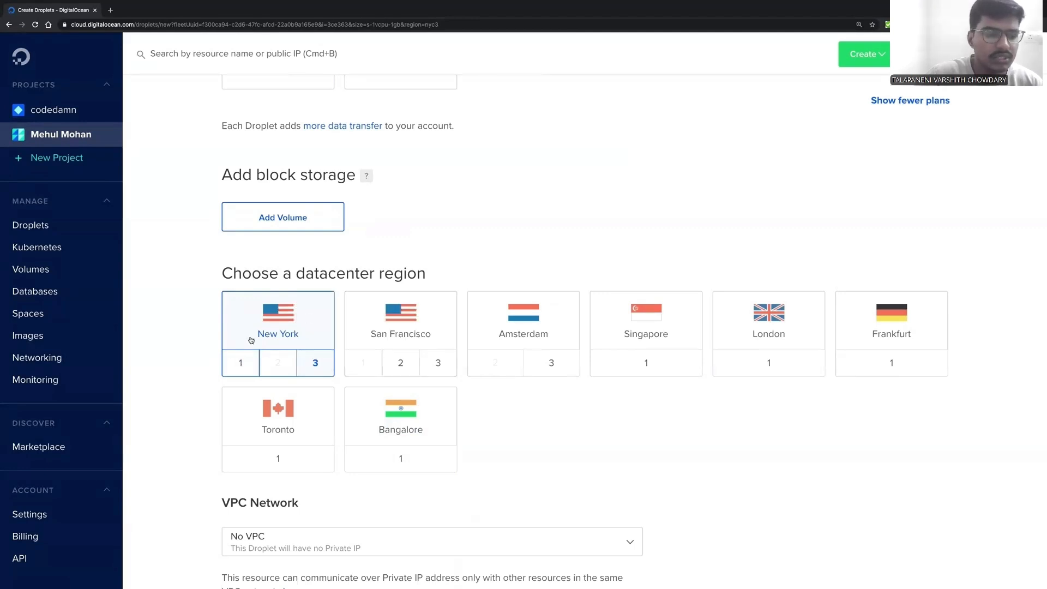
Try San Francisco 2 and Bangalore 1 as the datacenter region and settle on New York 1
click(363, 323)
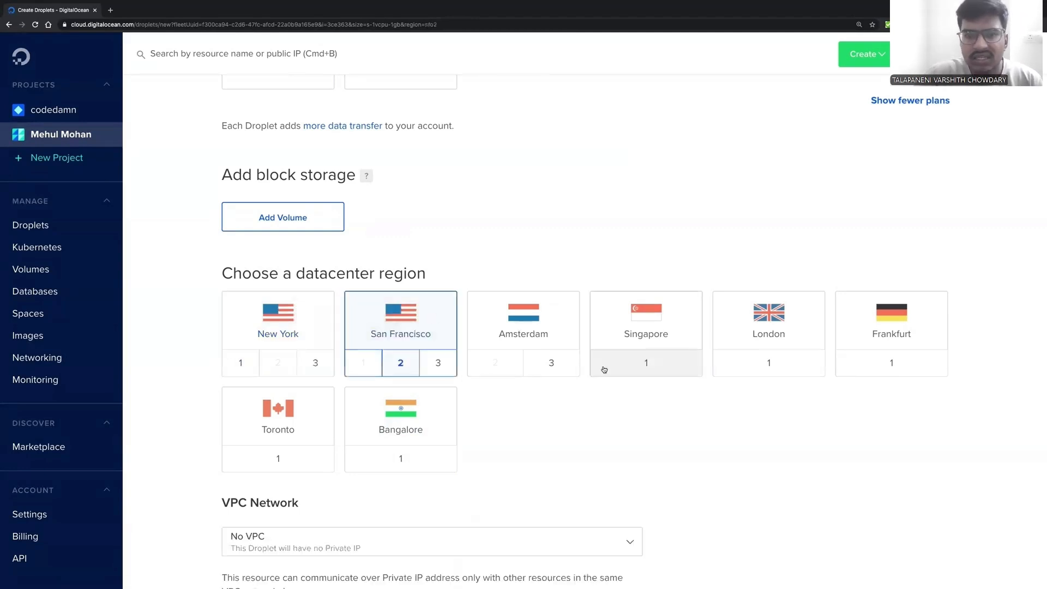
scroll(604, 369, down, 2)
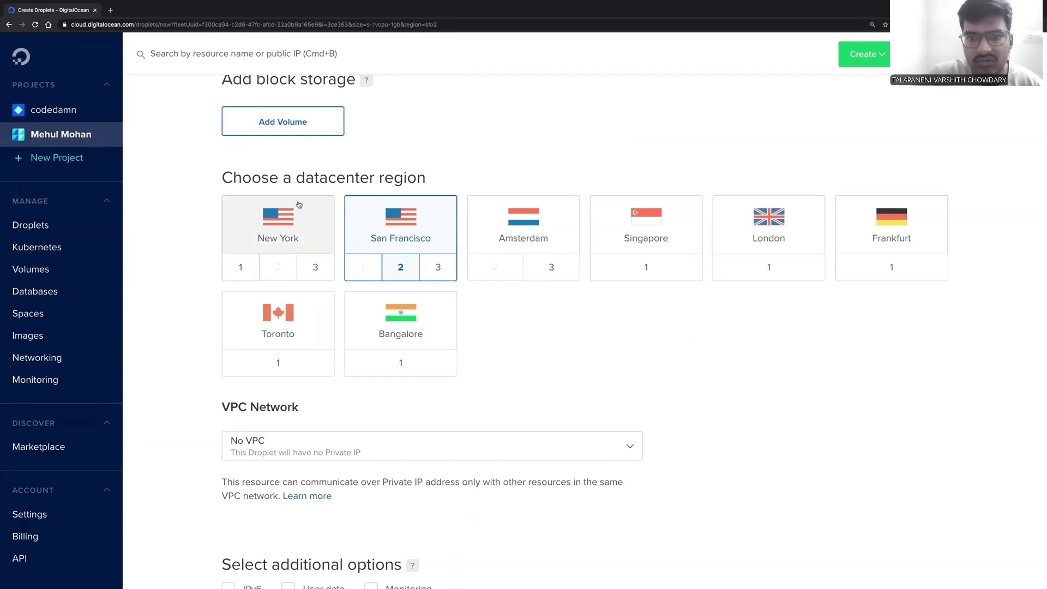
click(304, 230)
click(412, 223)
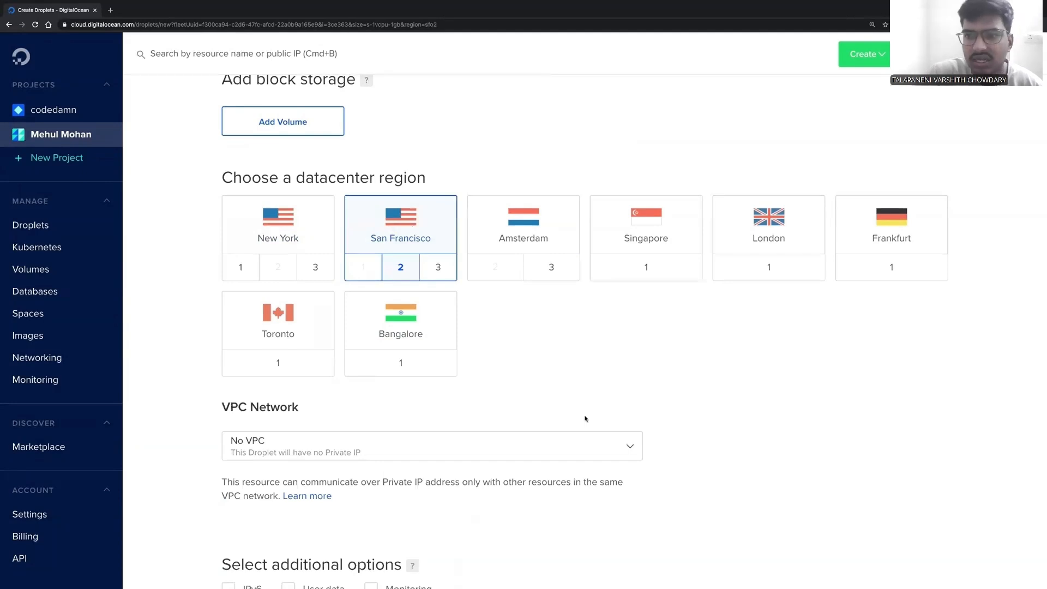
click(438, 330)
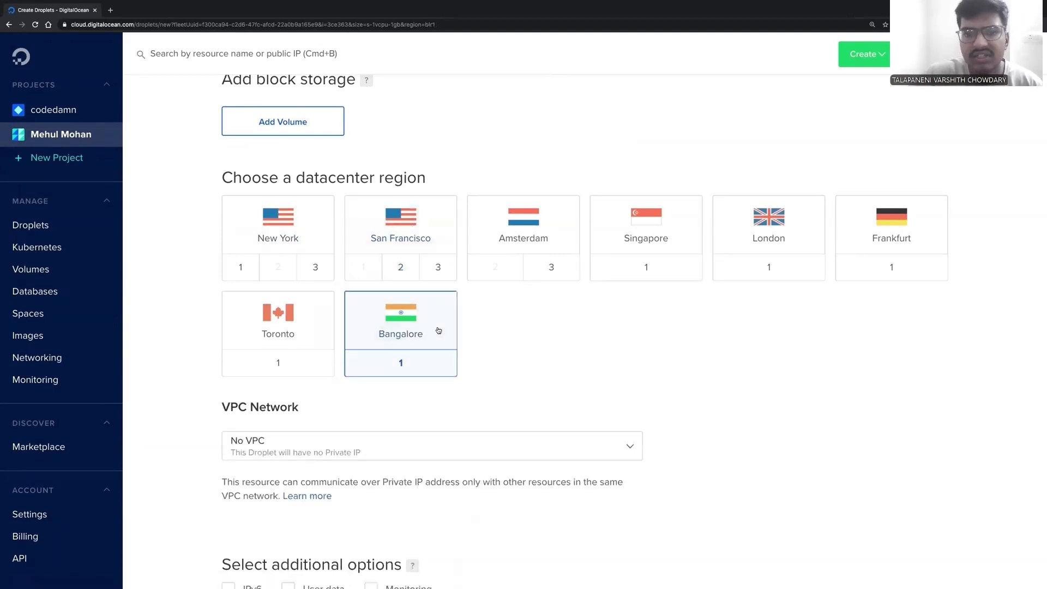
click(412, 227)
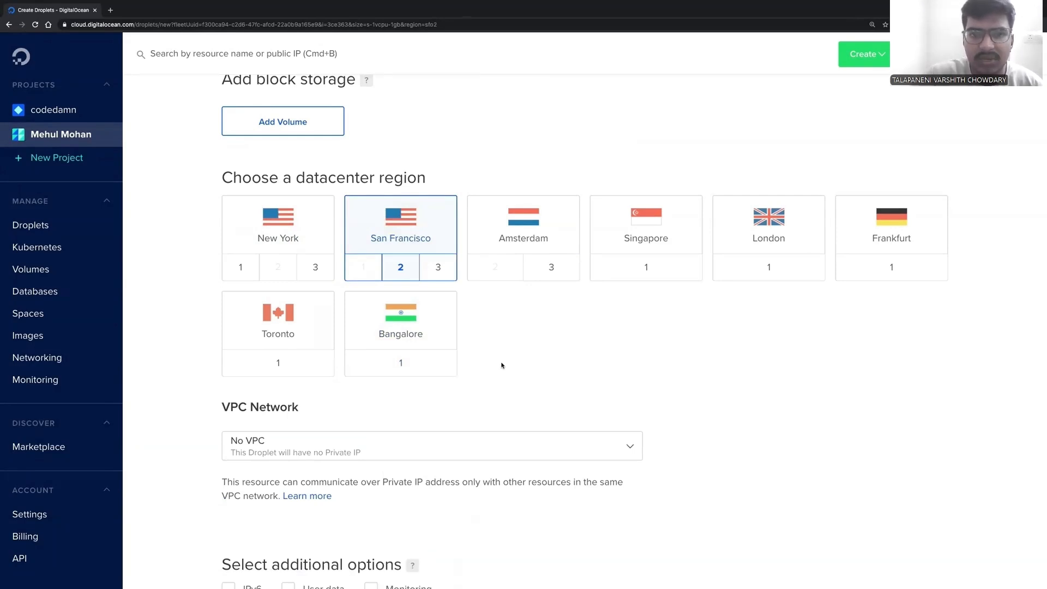
scroll(615, 459, down, 2)
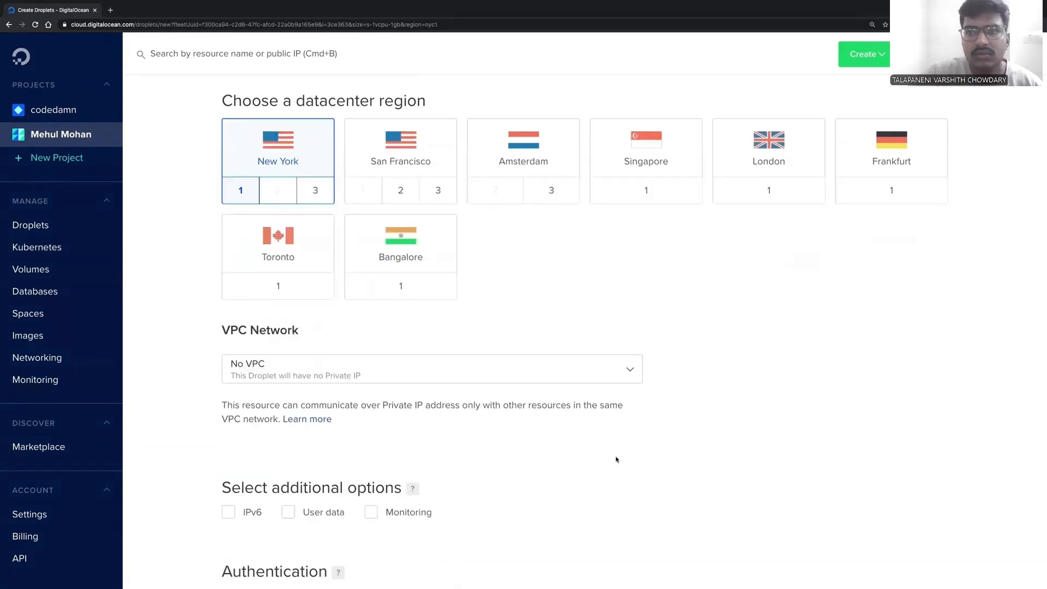
Enable the IPv6 additional option for the Droplet and turn it off again
scroll(519, 428, down, 1)
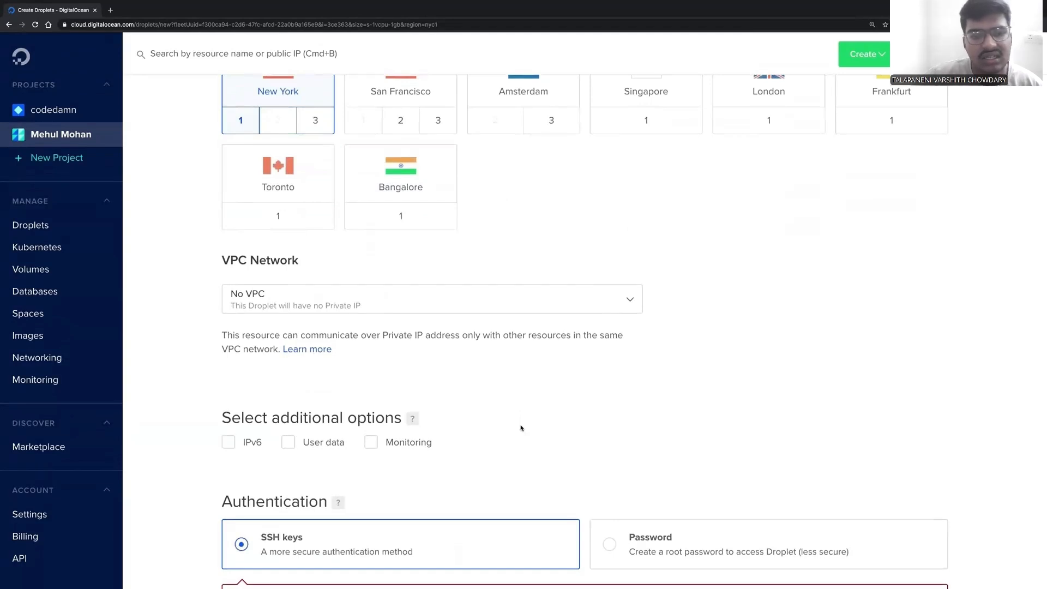
scroll(520, 427, down, 1)
mouse_move(408, 393)
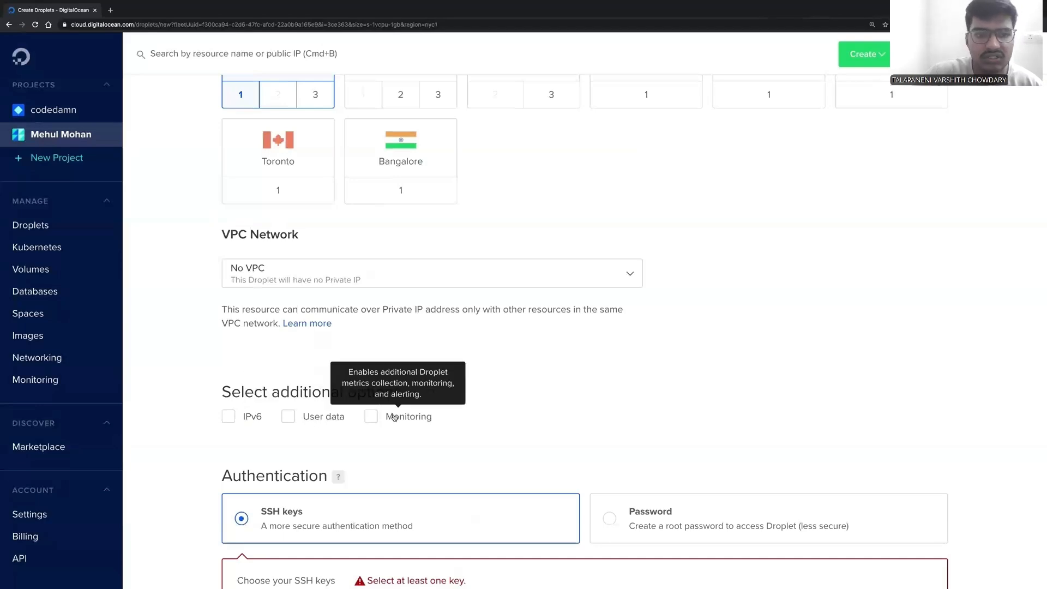
click(243, 423)
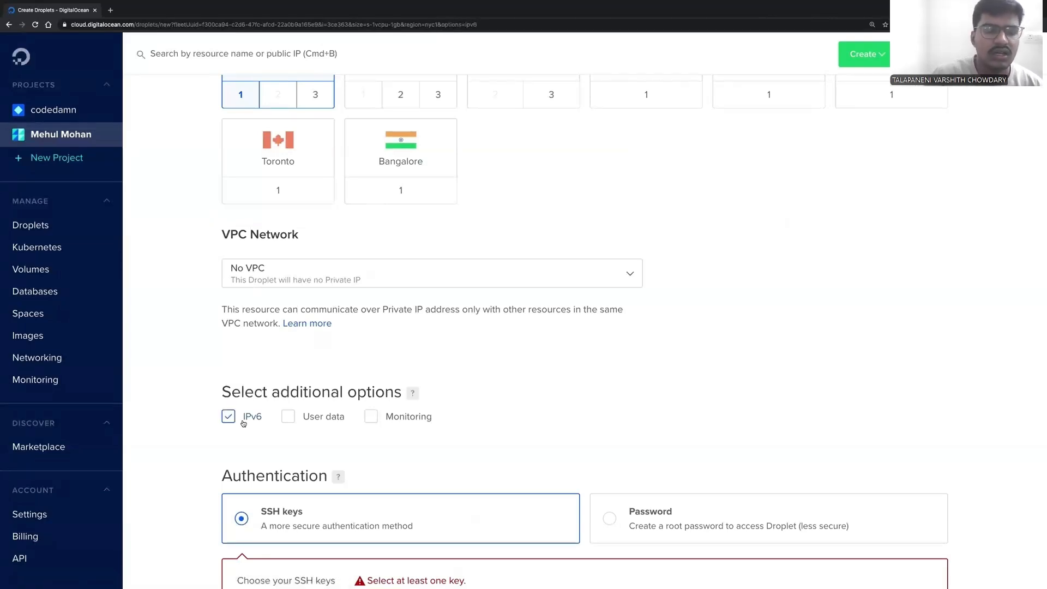
click(243, 423)
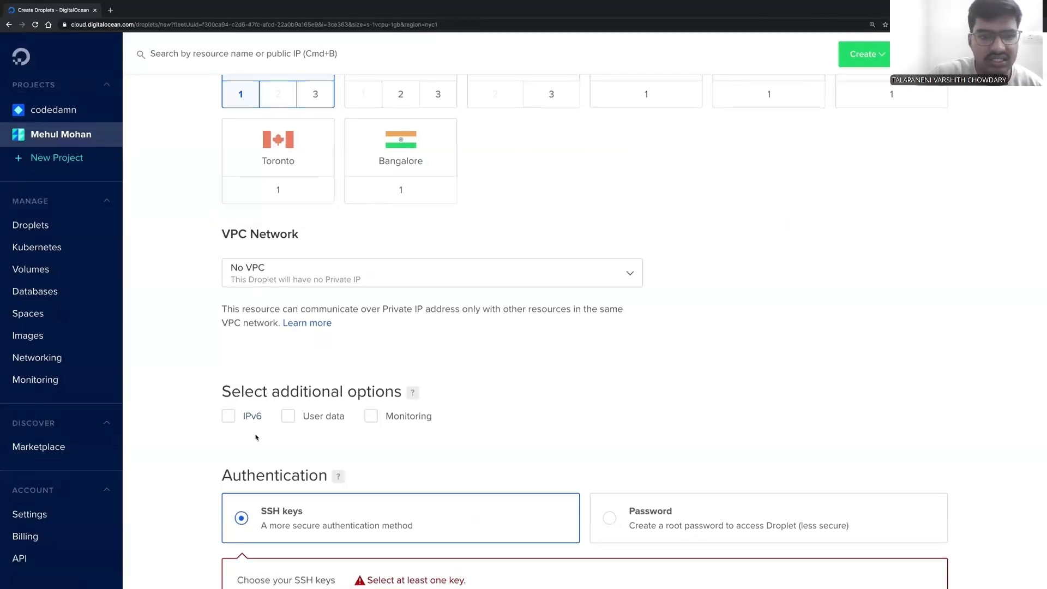
Try the User data and Monitoring additional options one after the other, leaving both disabled
scroll(255, 437, down, 1)
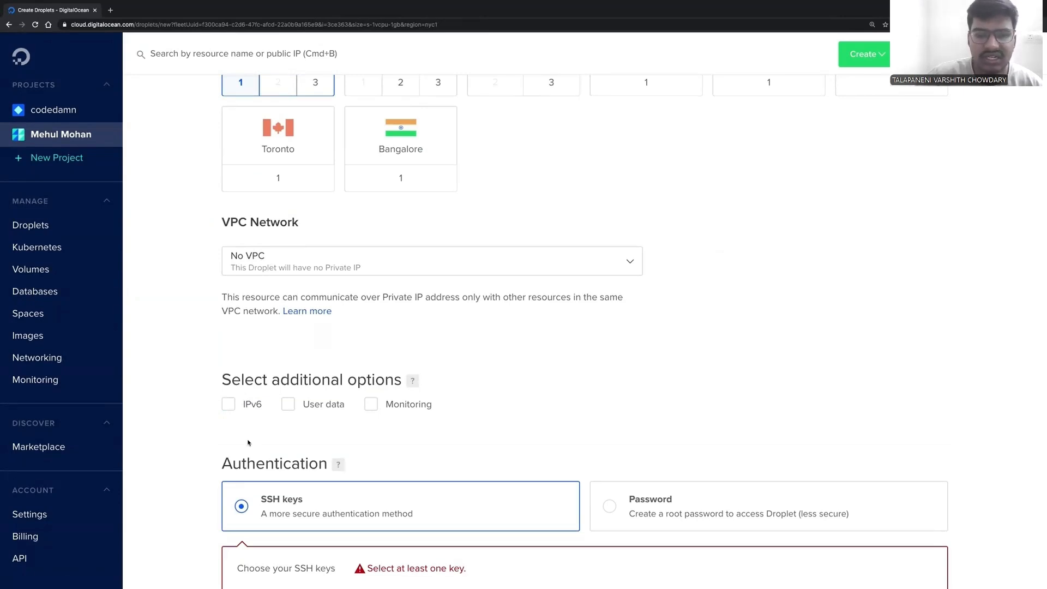
click(306, 410)
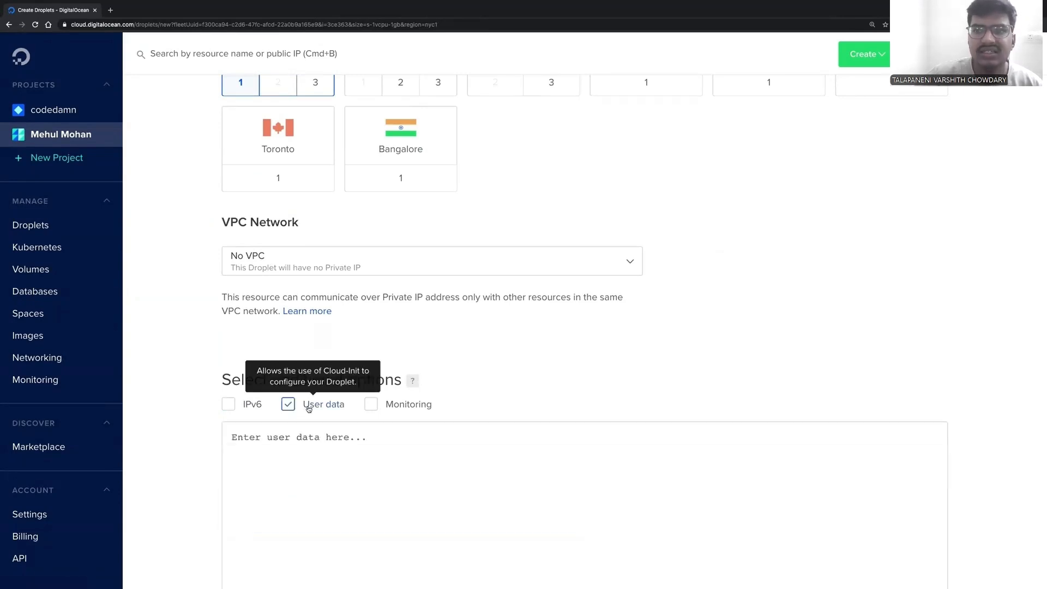
click(308, 409)
click(306, 409)
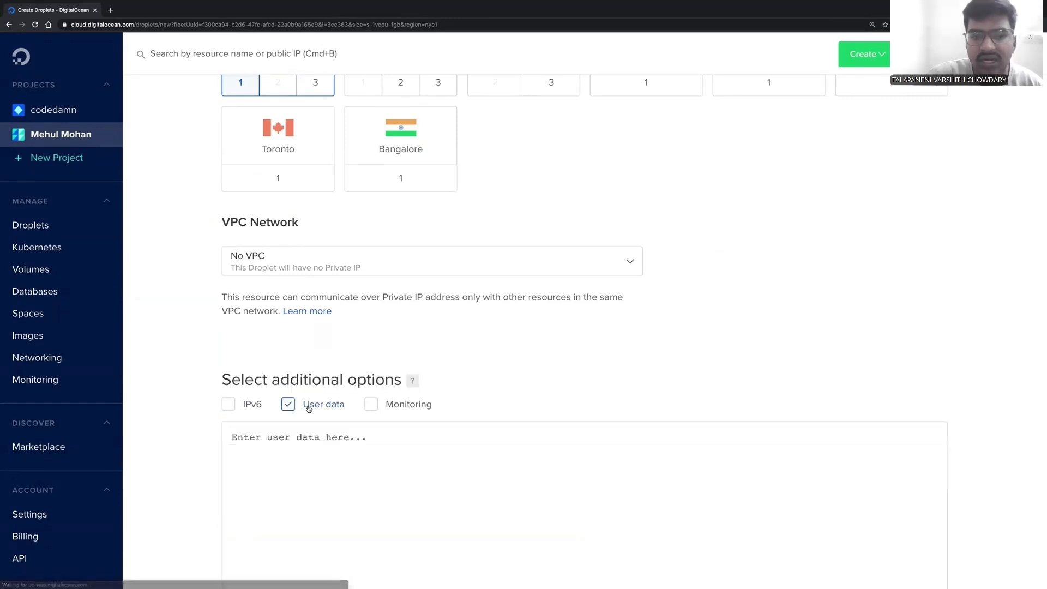
click(296, 475)
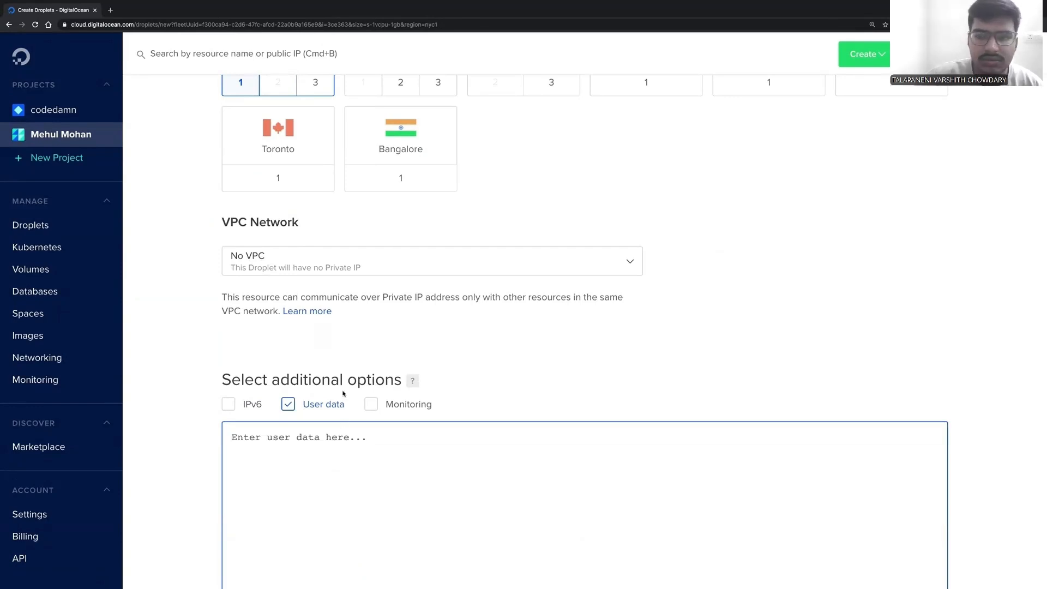
mouse_move(322, 408)
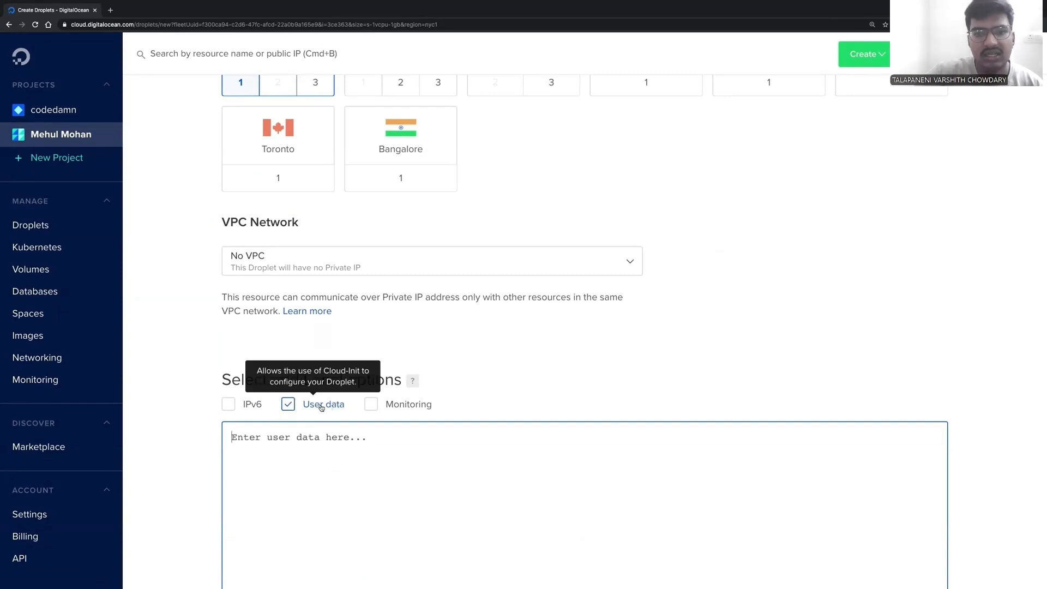
click(322, 406)
scroll(319, 438, down, 1)
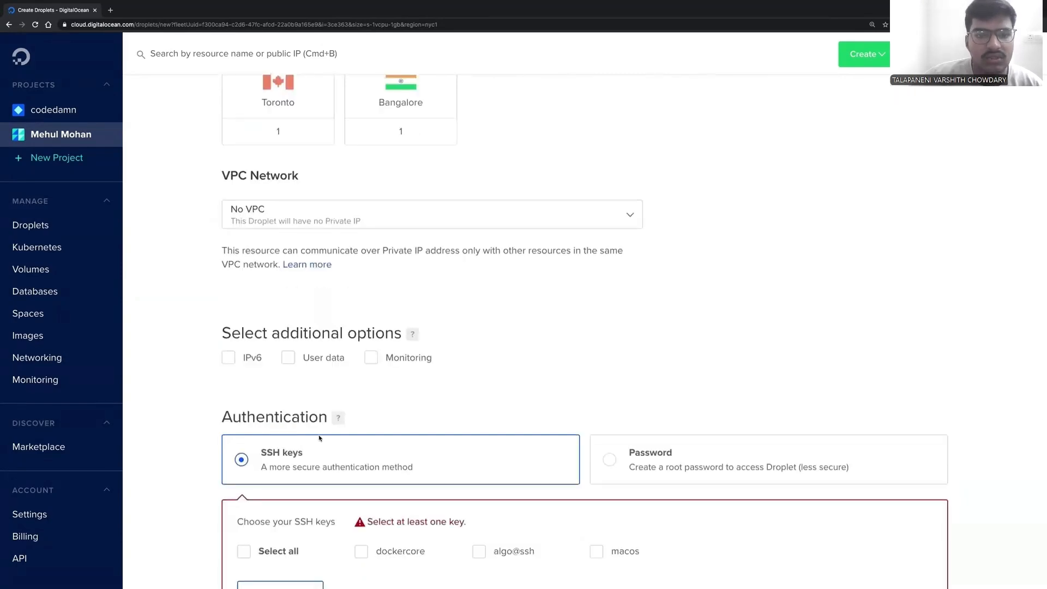
click(420, 360)
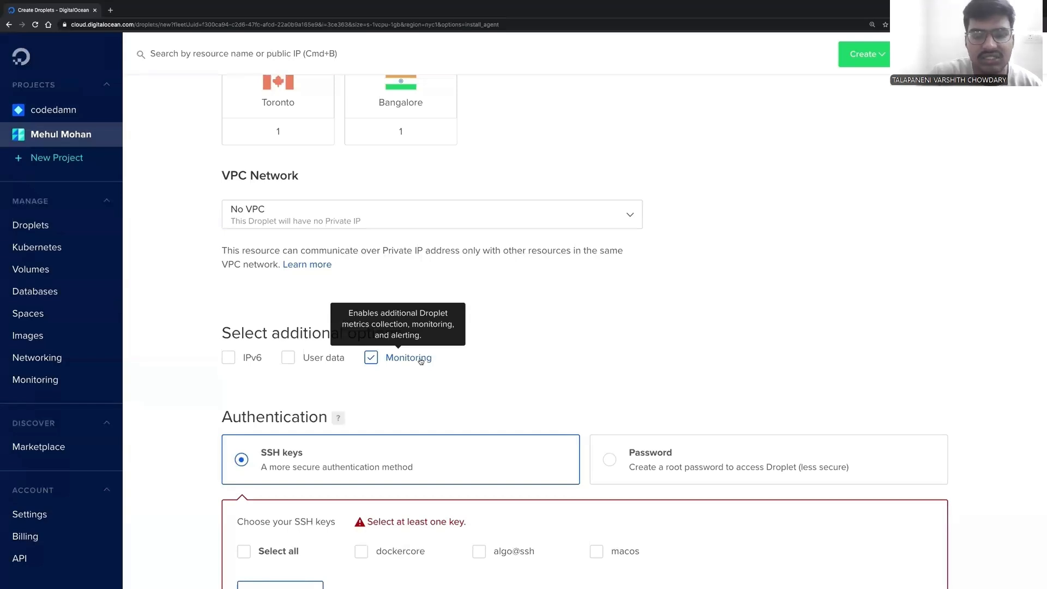
click(420, 360)
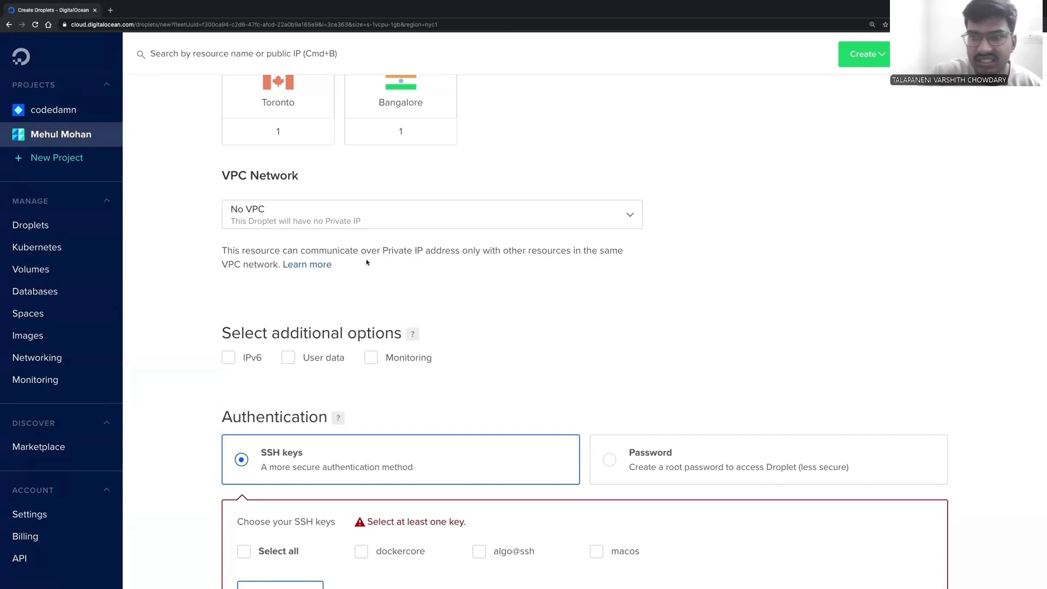
Try Password as the Droplet's authentication method and return to SSH keys
scroll(472, 314, down, 2)
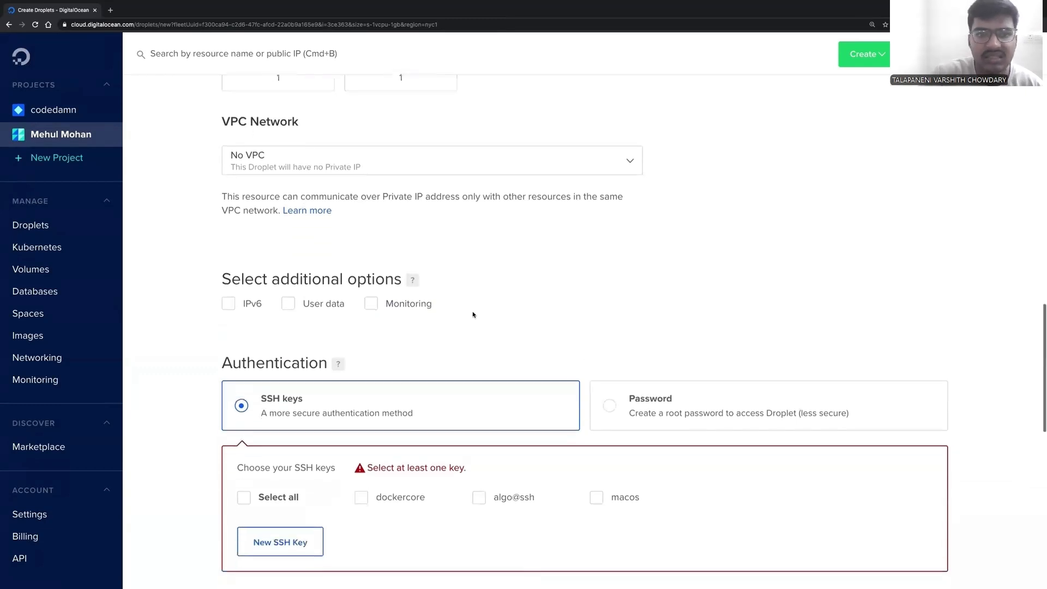
scroll(472, 314, down, 5)
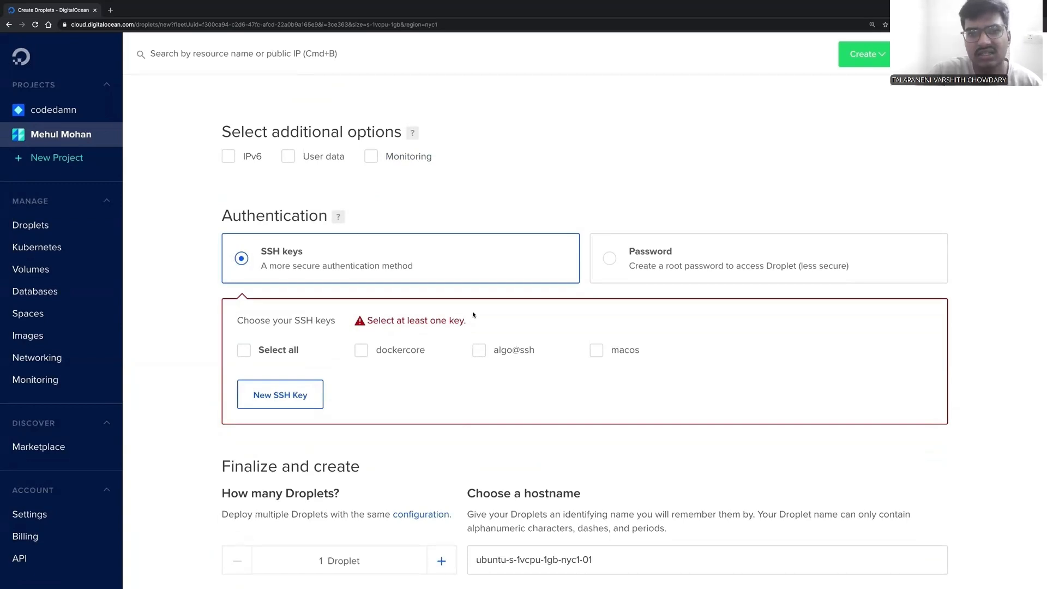
click(667, 266)
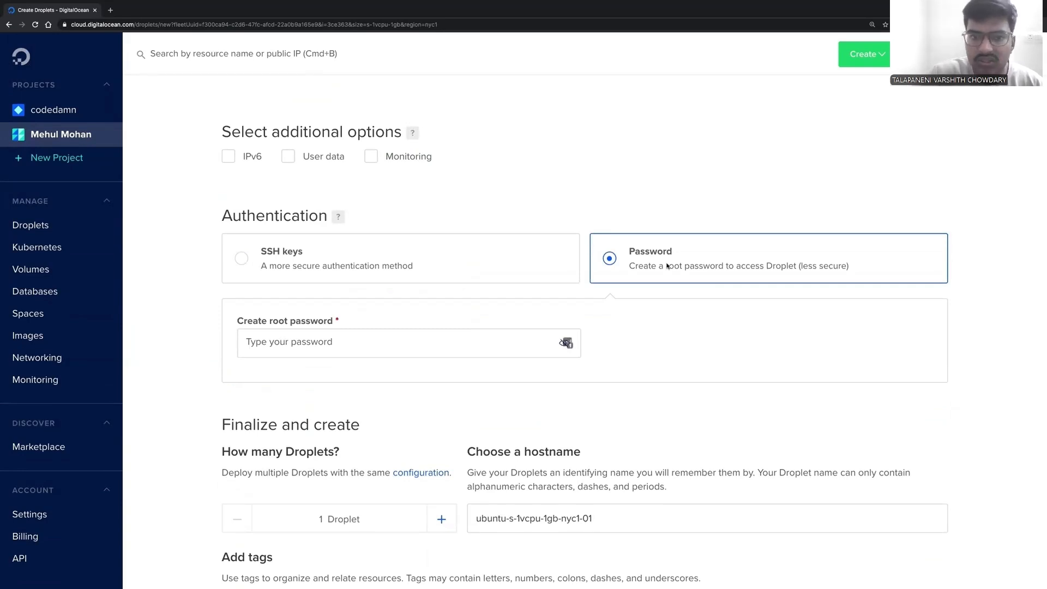
click(527, 255)
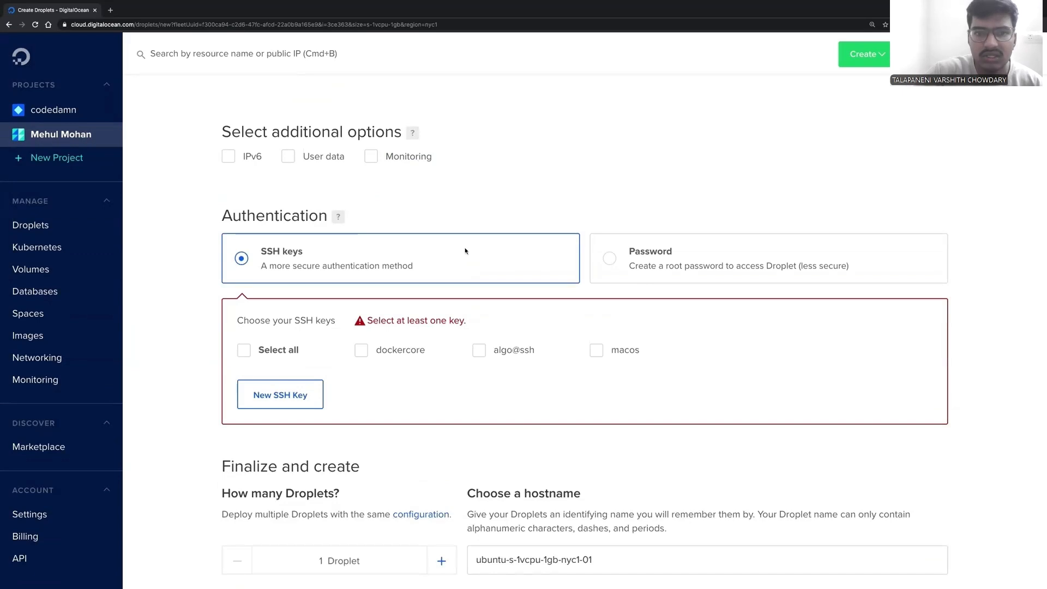
click(610, 259)
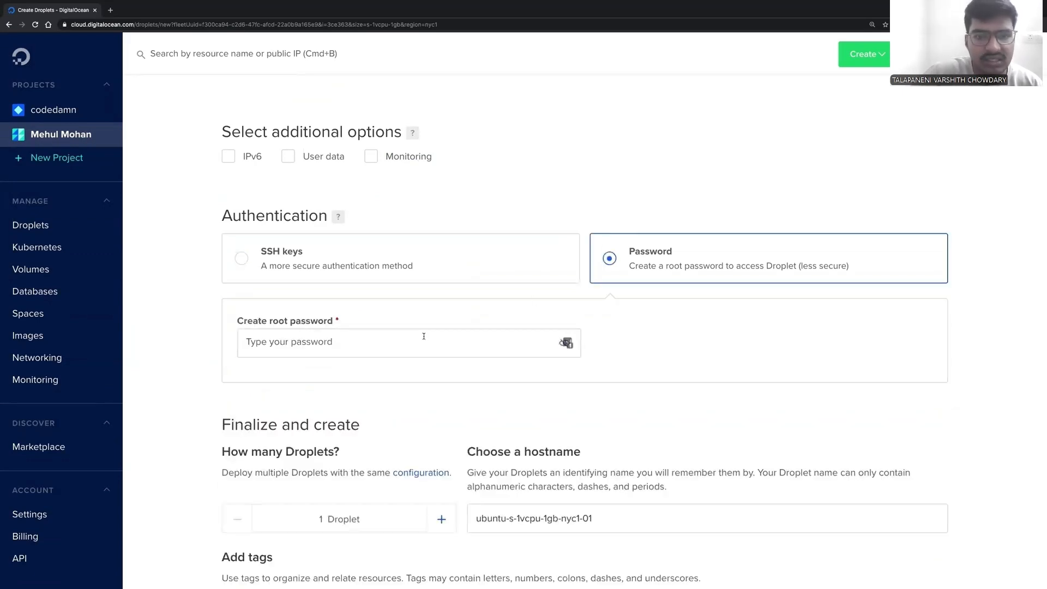
click(413, 238)
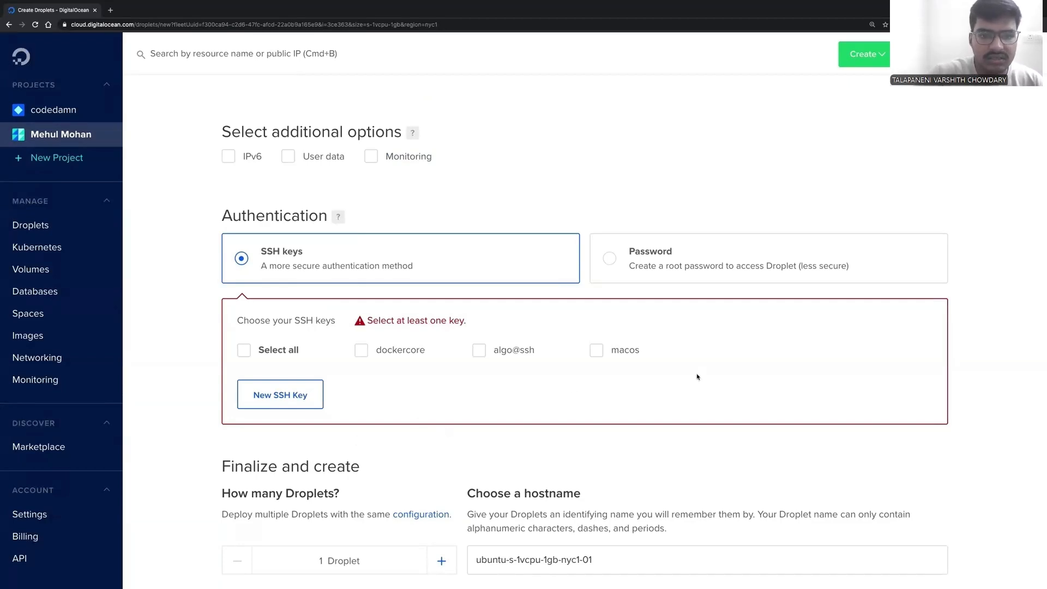
Open the form for adding a new public SSH key and switch to the terminal
click(307, 410)
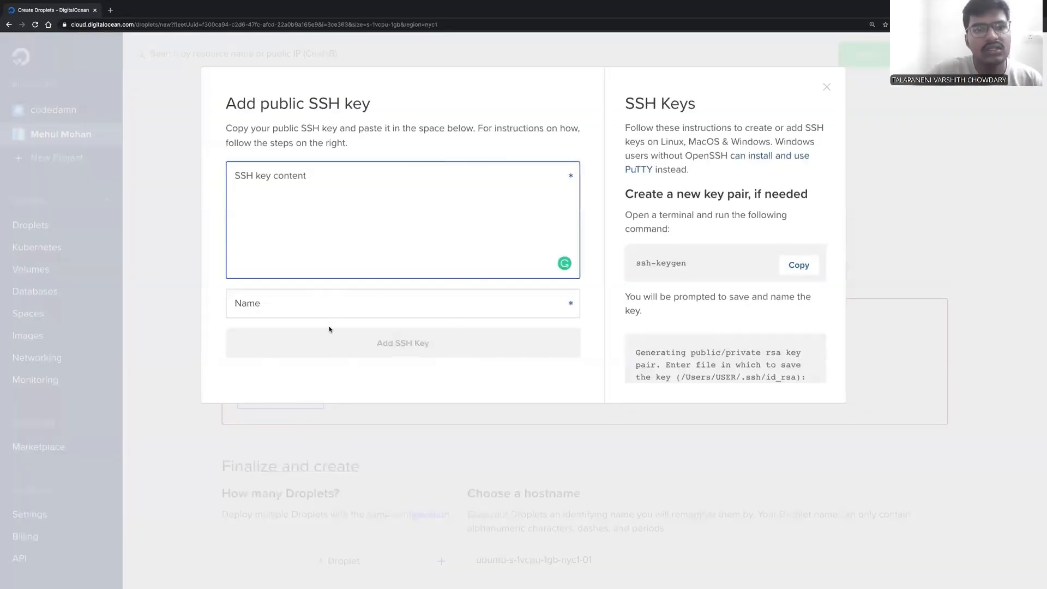
key(ctrl+Left)
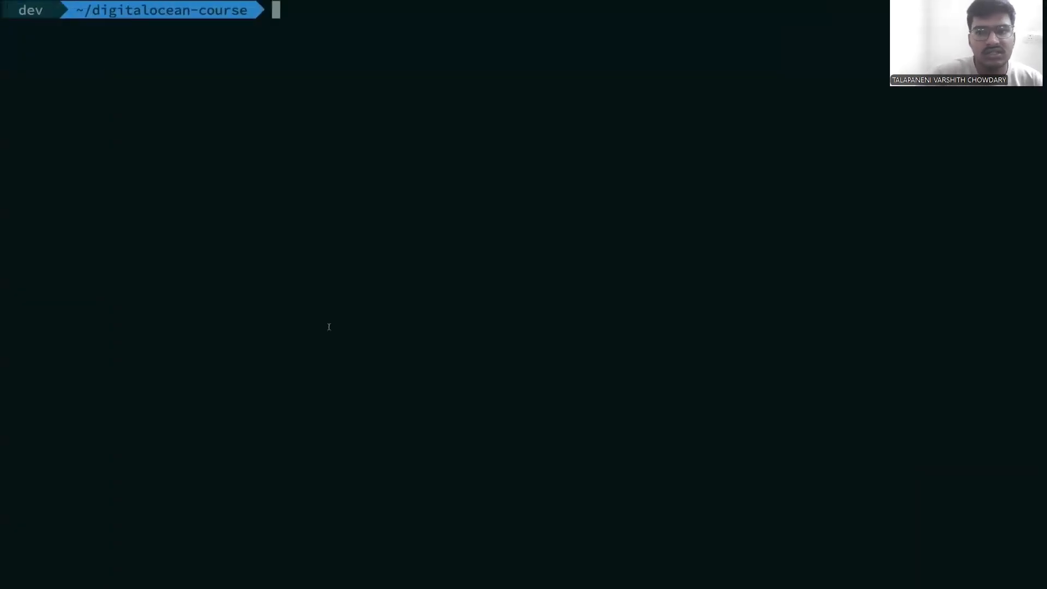